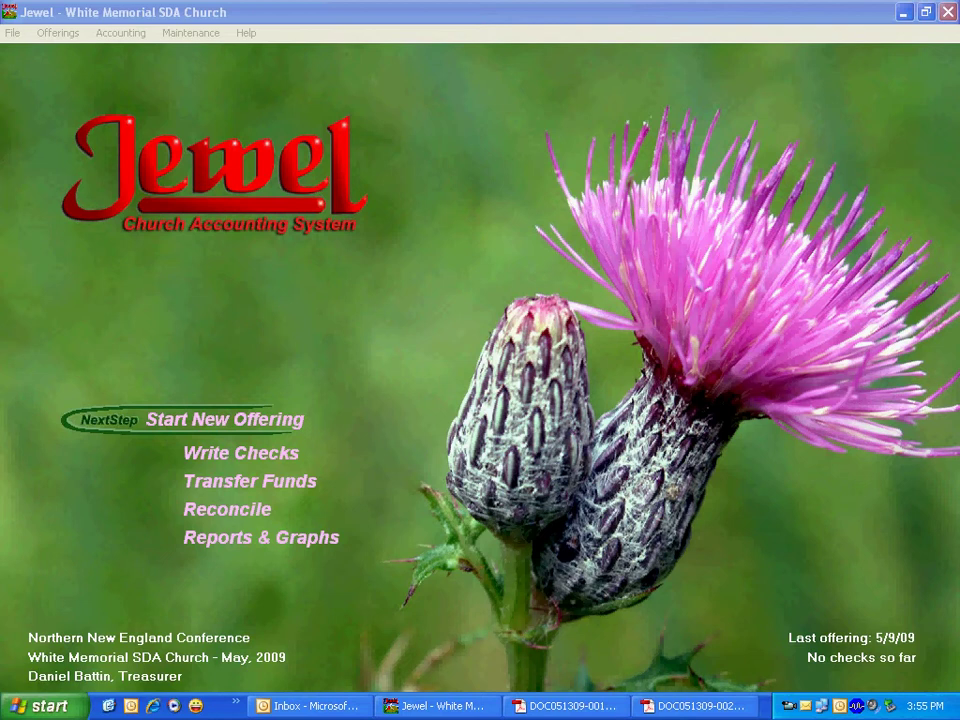
# Switch to the Central Maine Power bill DOC051309-001.pdf in Adobe Reader and review its charges and current account balance
pyautogui.click(565, 706)
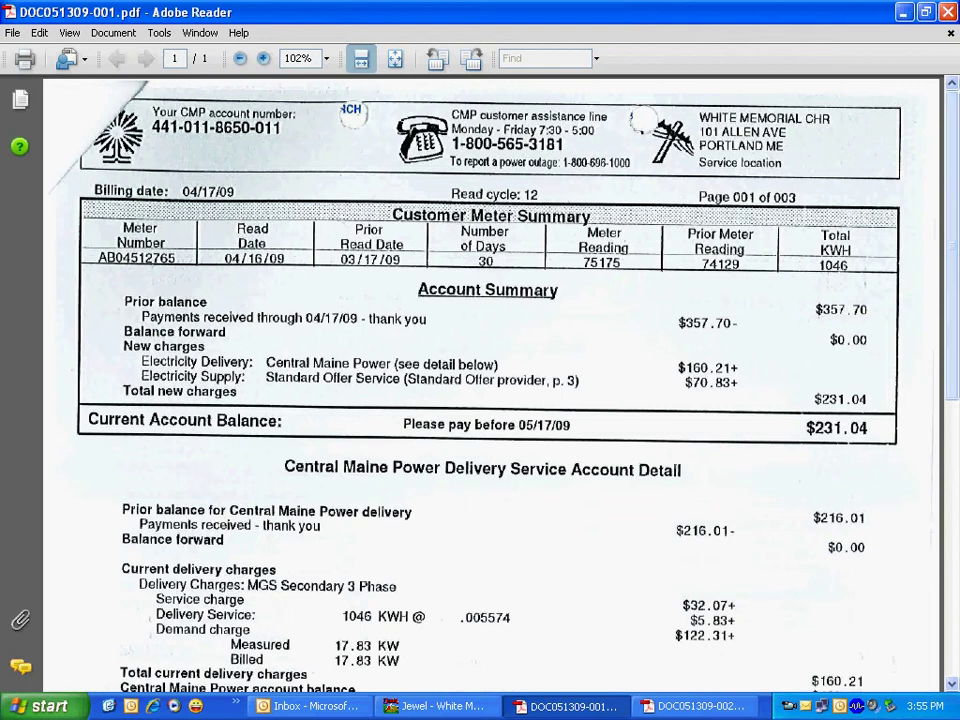
pyautogui.scroll(-5, 490, 380)
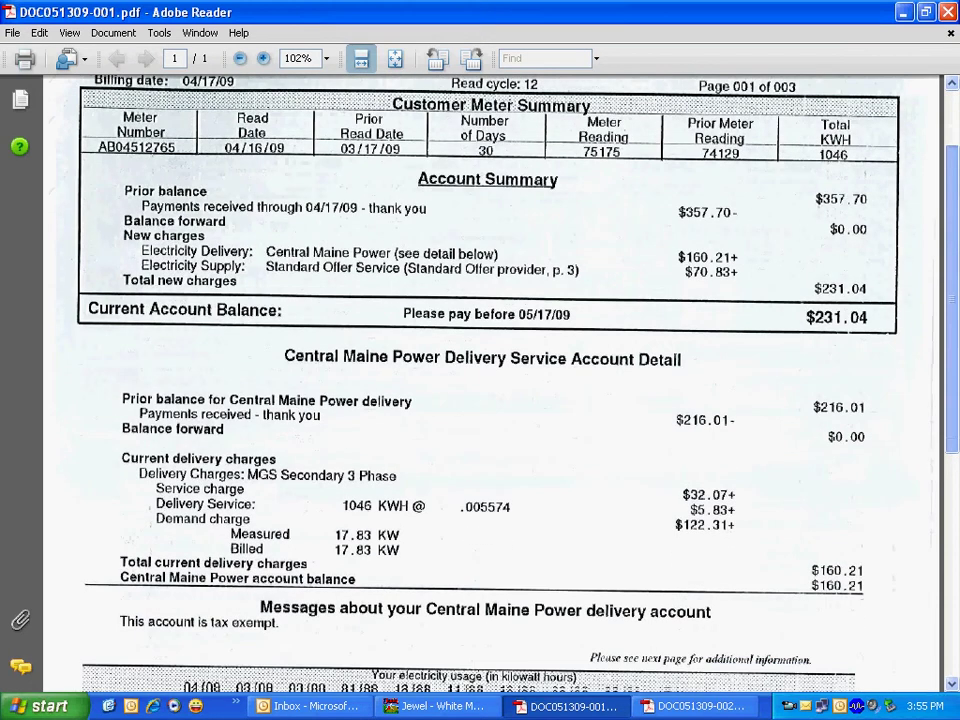
pyautogui.scroll(-2, 490, 380)
pyautogui.scroll(7, 490, 380)
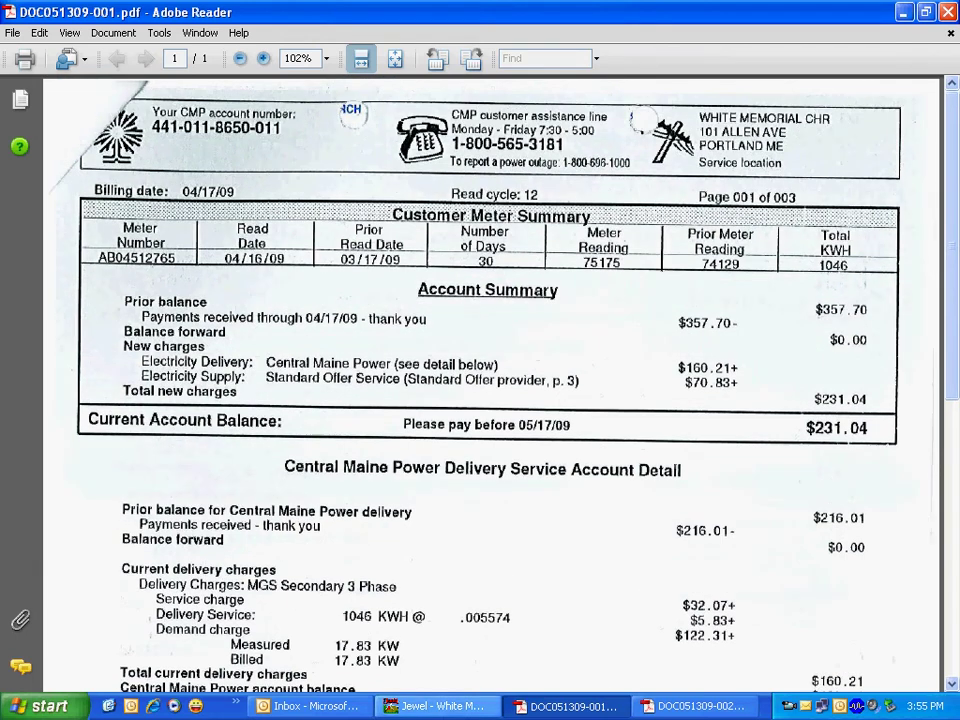
# Switch to Jewel, start writing a check from the Checking Account, and set its check number to 154
pyautogui.click(437, 706)
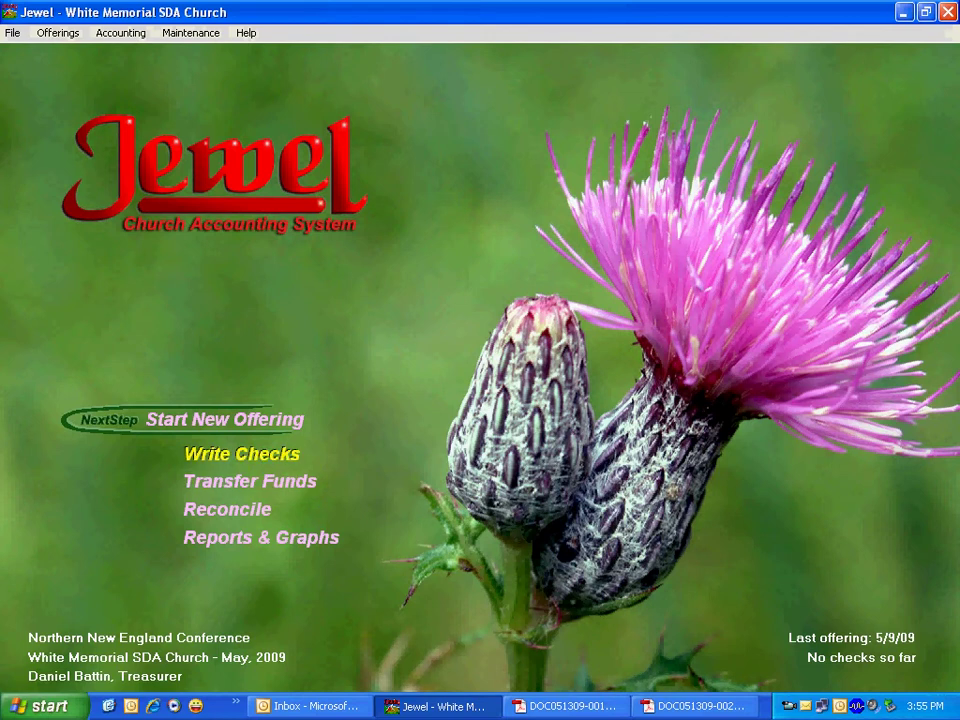
pyautogui.click(241, 454)
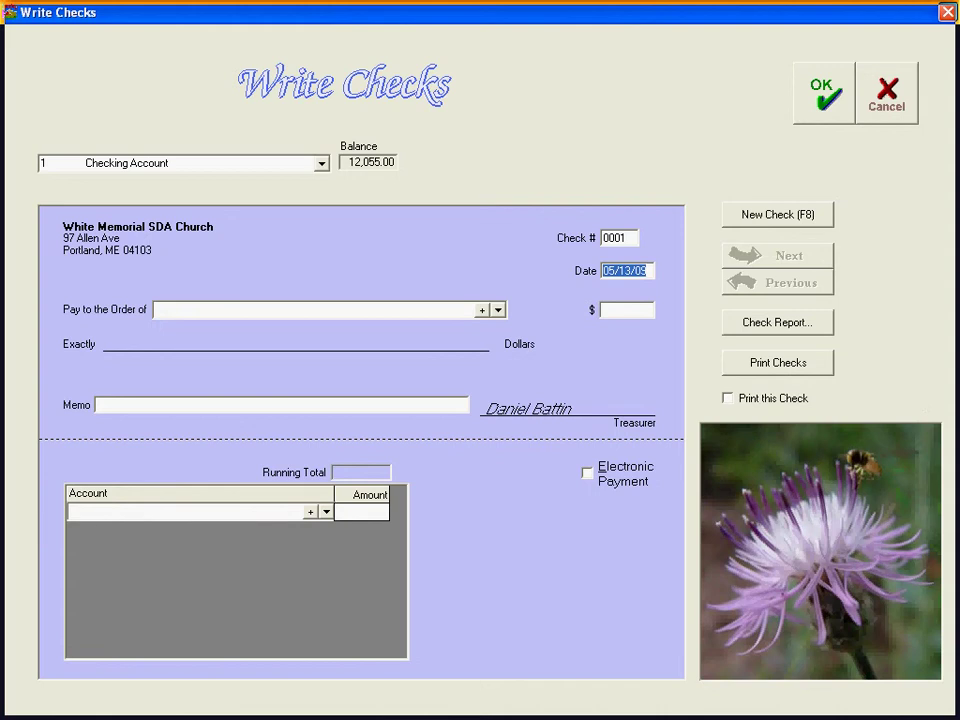
pyautogui.moveTo(627, 238); pyautogui.dragTo(601, 238)
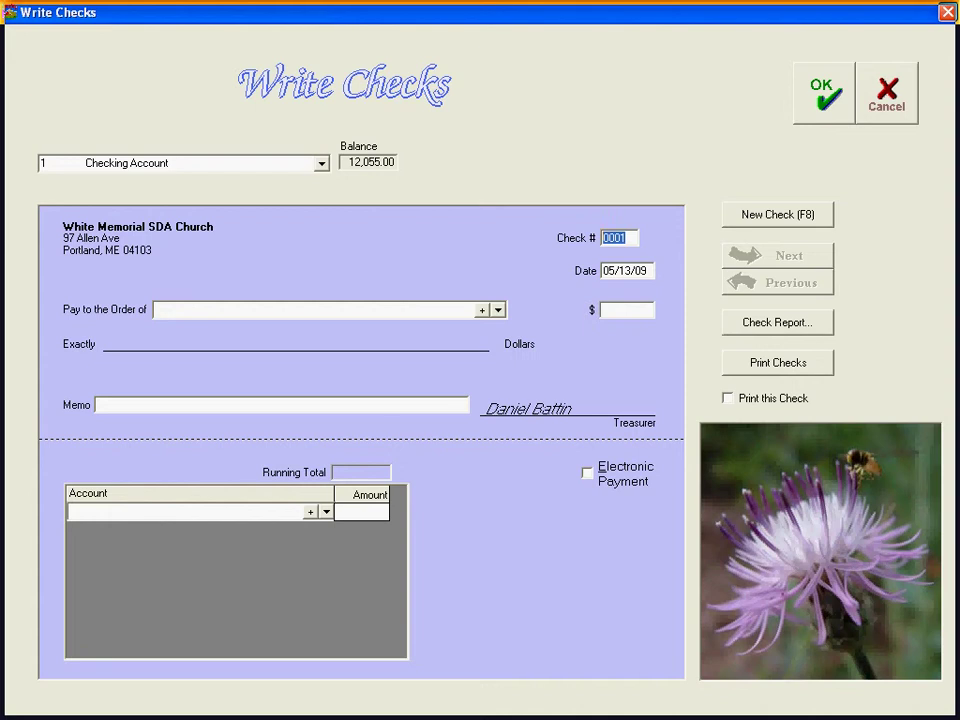
pyautogui.write('154')
pyautogui.press('Tab')
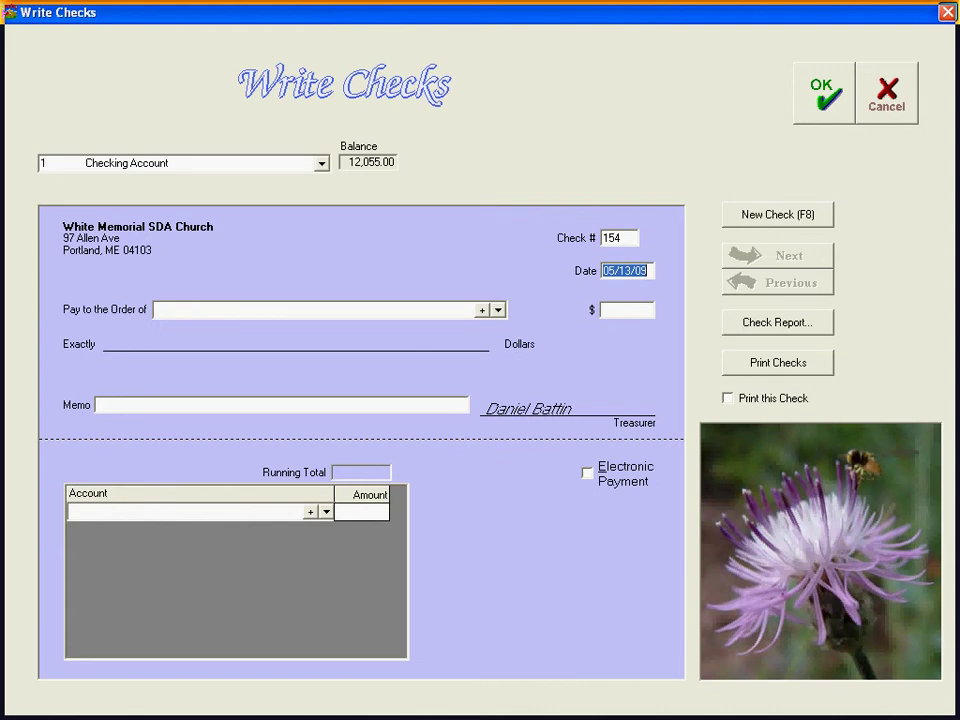
# Make the check payable to Central Maine Power for 231.04
pyautogui.click(155, 309)
pyautogui.write('Central Maine Power')
pyautogui.press('Tab')
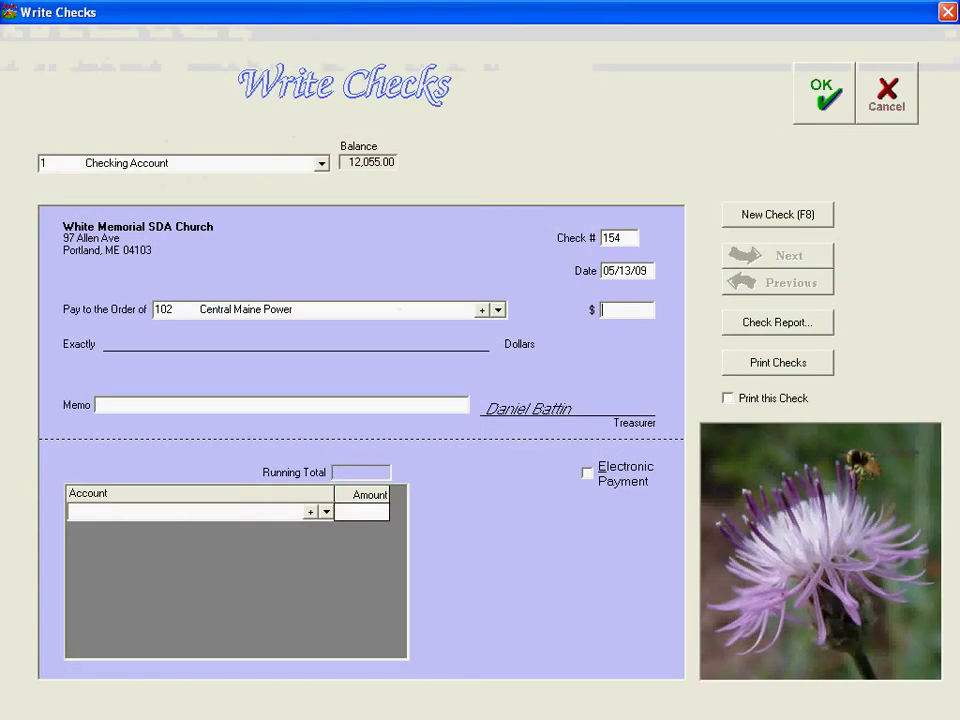
pyautogui.write('231.04')
pyautogui.press('Tab')
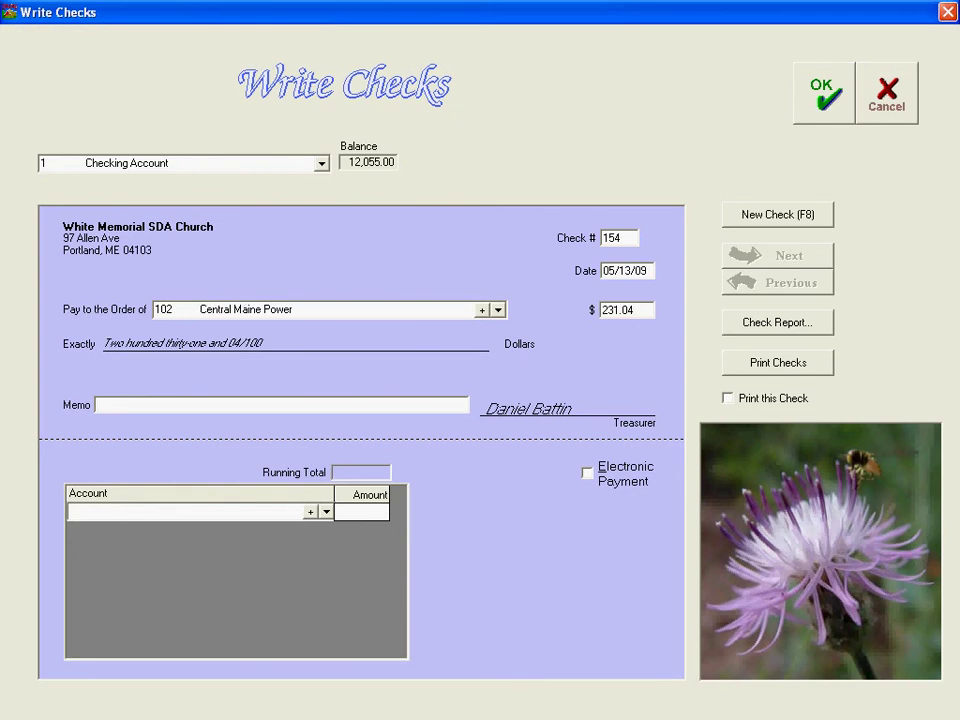
# Enter "electric for church" as the check's memo
pyautogui.write('electric for church')
pyautogui.press('Tab')
# Choose the Utilities - Church Expense subaccount of Church Expense for the check's first allocation line
pyautogui.hotkey('alt', 'Down')
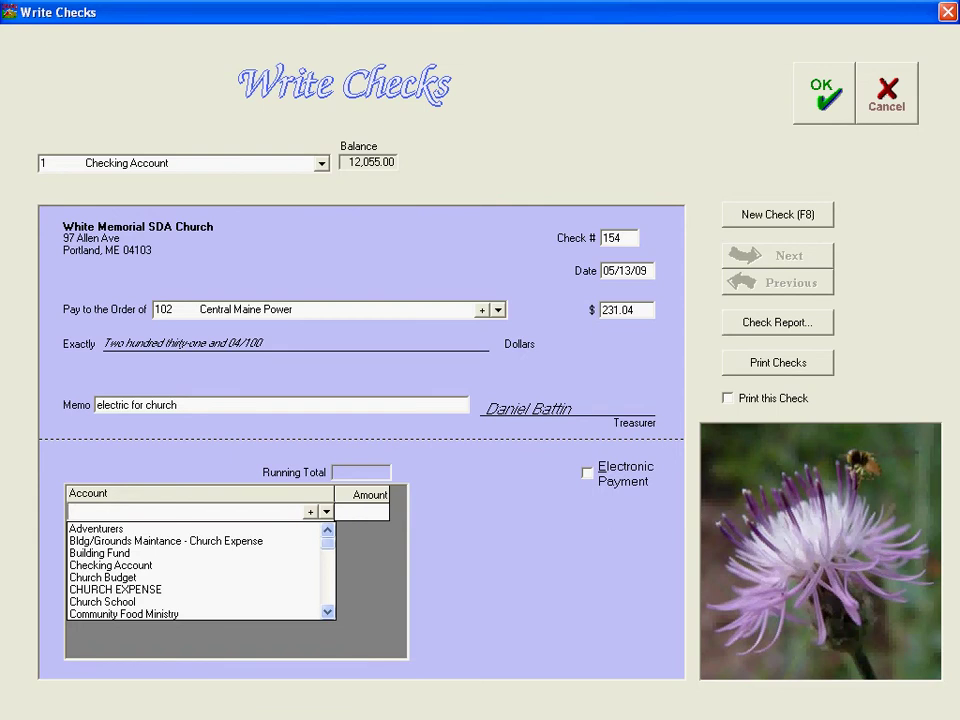
pyautogui.press('Down')
pyautogui.press('Down')
pyautogui.press('Down')
pyautogui.press('Down')
pyautogui.press('Down')
pyautogui.press('Down')
pyautogui.press('Return')
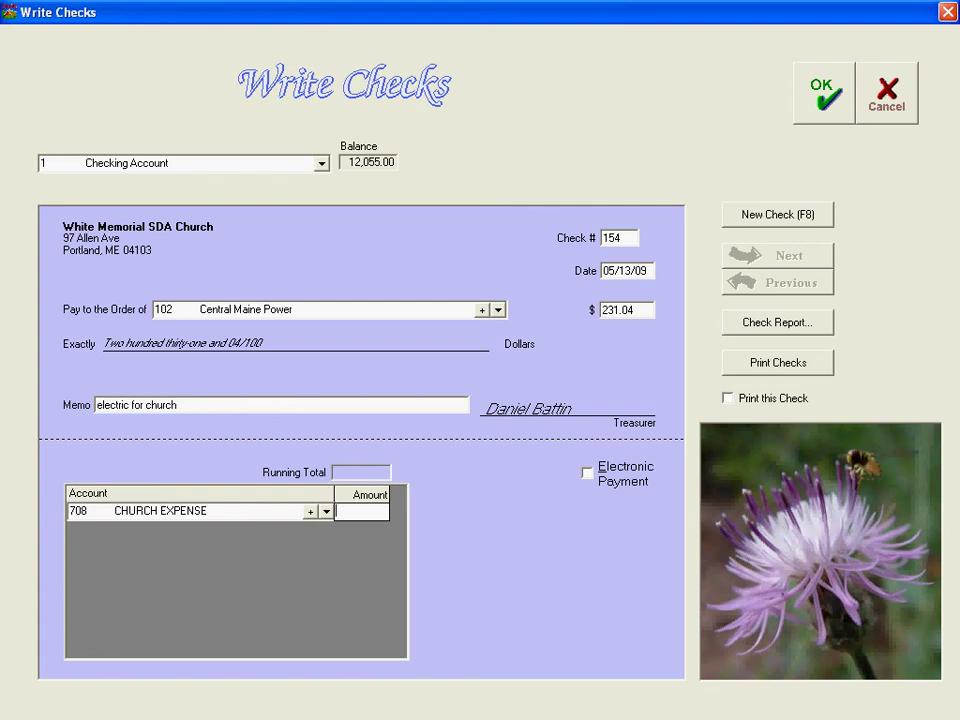
pyautogui.click(326, 511)
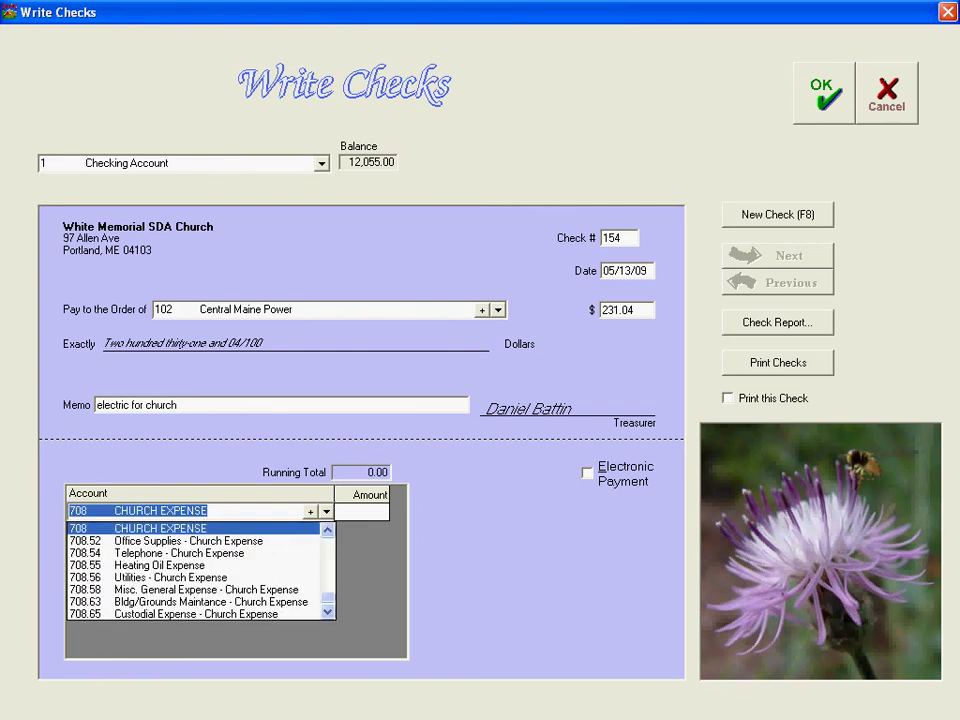
pyautogui.press('Down')
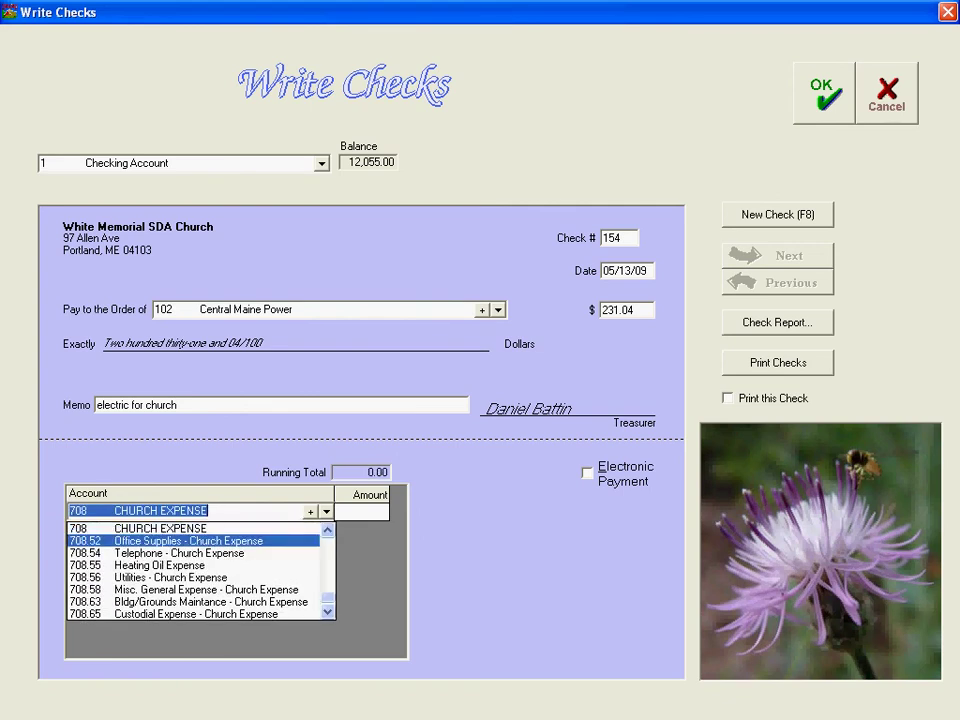
pyautogui.press('Down')
pyautogui.press('Down')
pyautogui.press('Down')
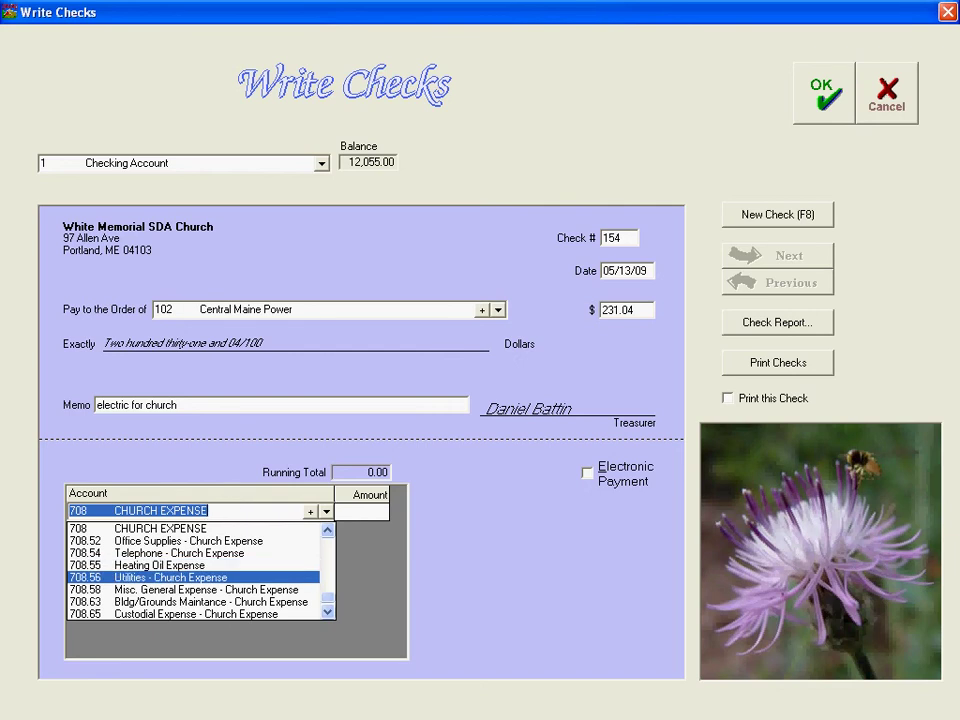
pyautogui.press('Return')
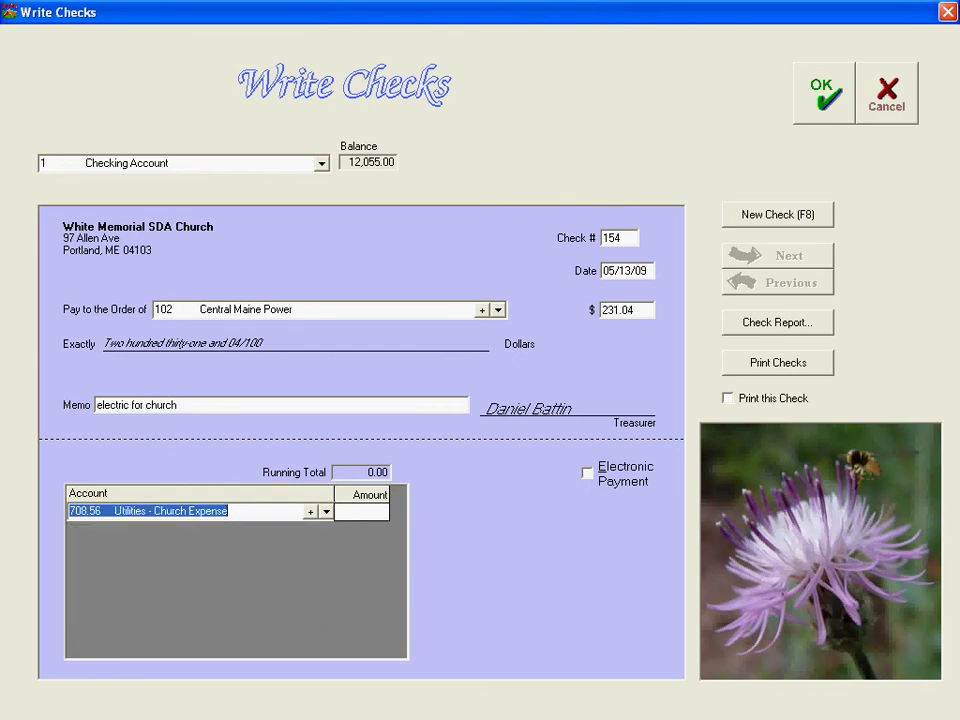
pyautogui.press('Tab')
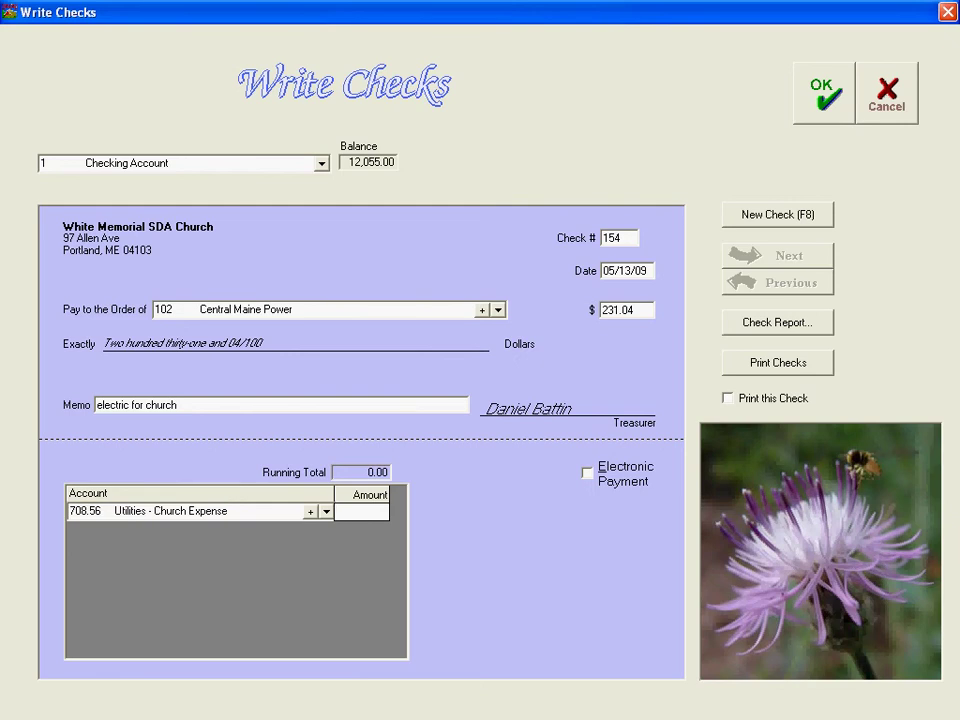
# Allocate 231.04 to the utilities line and begin a new check, accepting the skip in check numbers
pyautogui.write('231.04')
pyautogui.press('Tab')
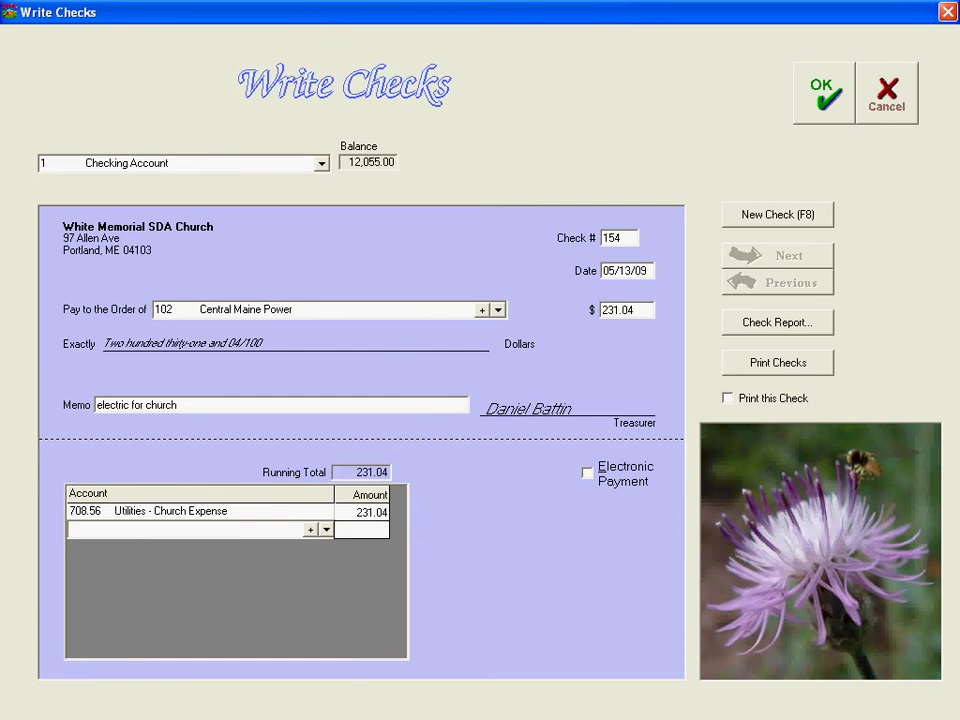
pyautogui.press('F8')
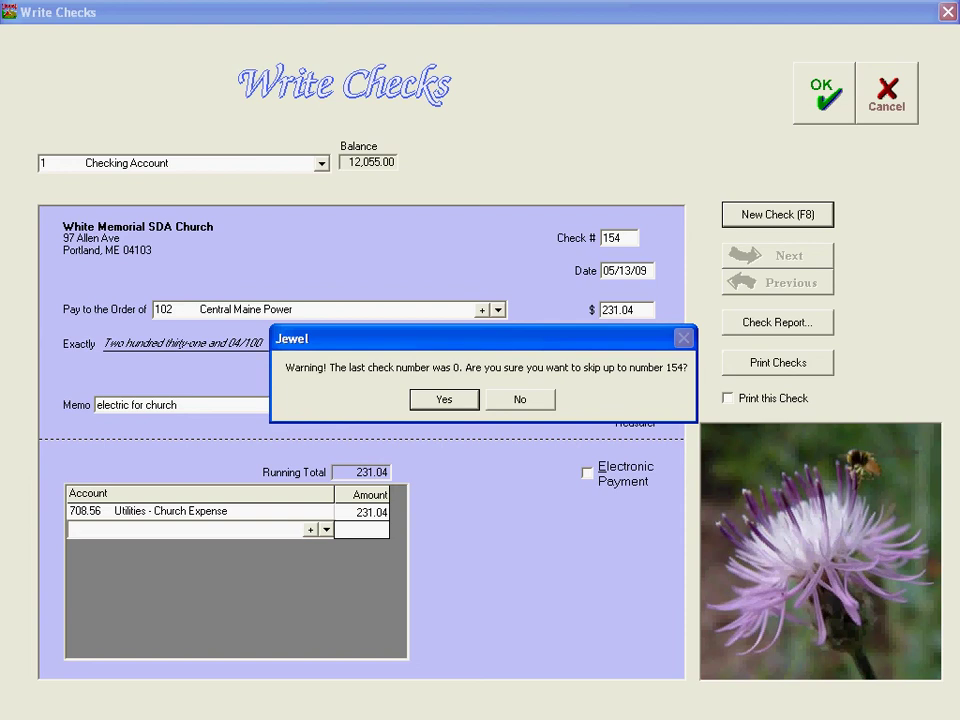
pyautogui.press('Return')
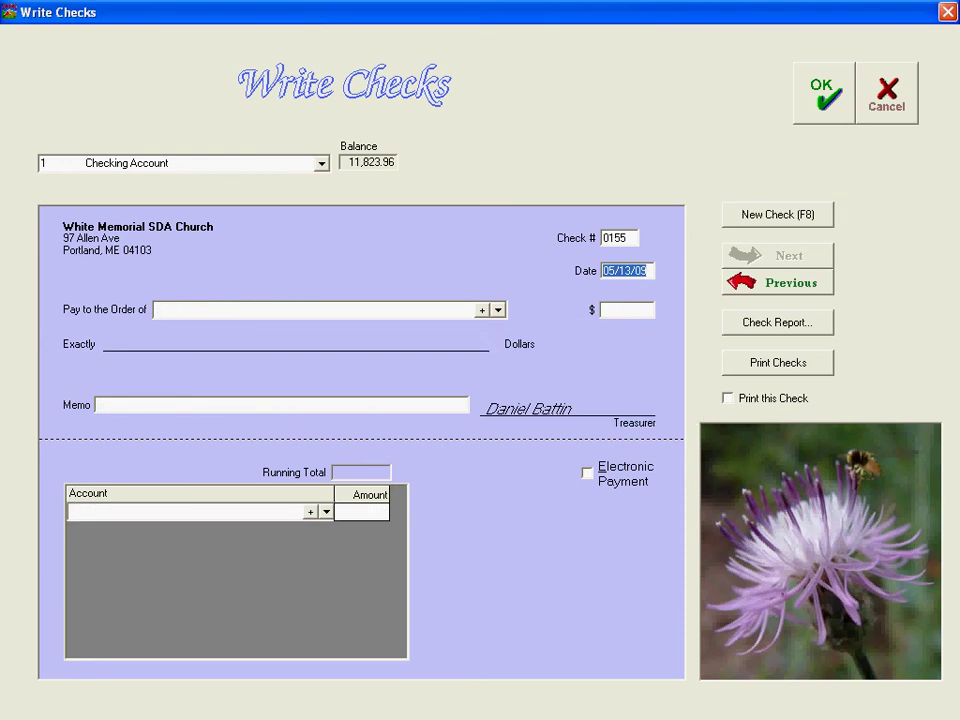
# Look up the total due on the FairPoint bill DOC051309-002.pdf in Adobe Reader and return to the new check in Jewel
pyautogui.hotkey('alt', 'Tab')
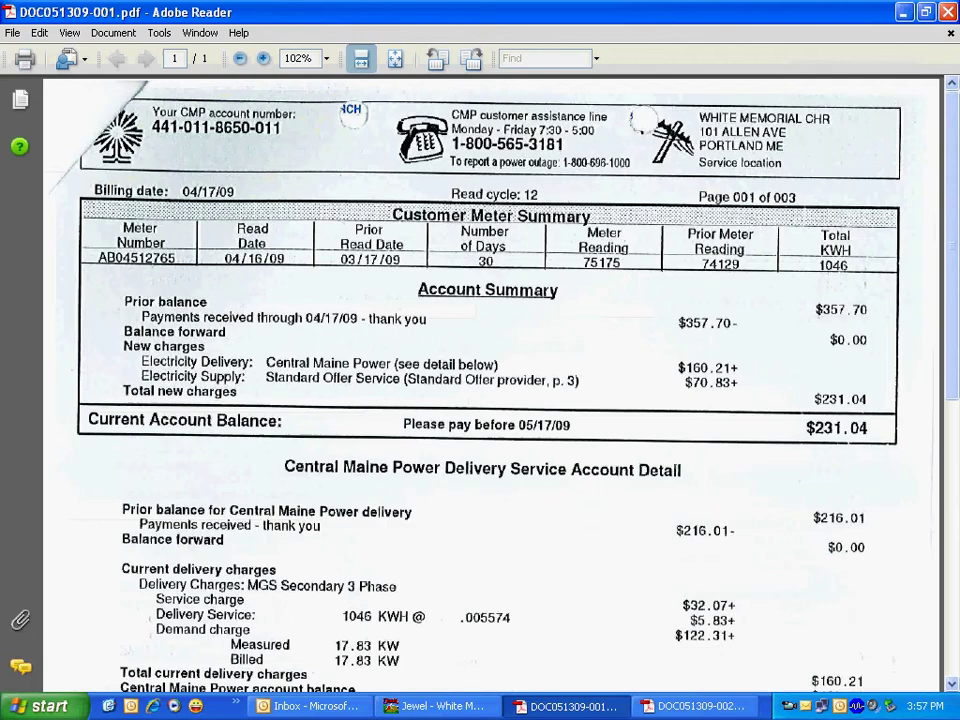
pyautogui.click(700, 706)
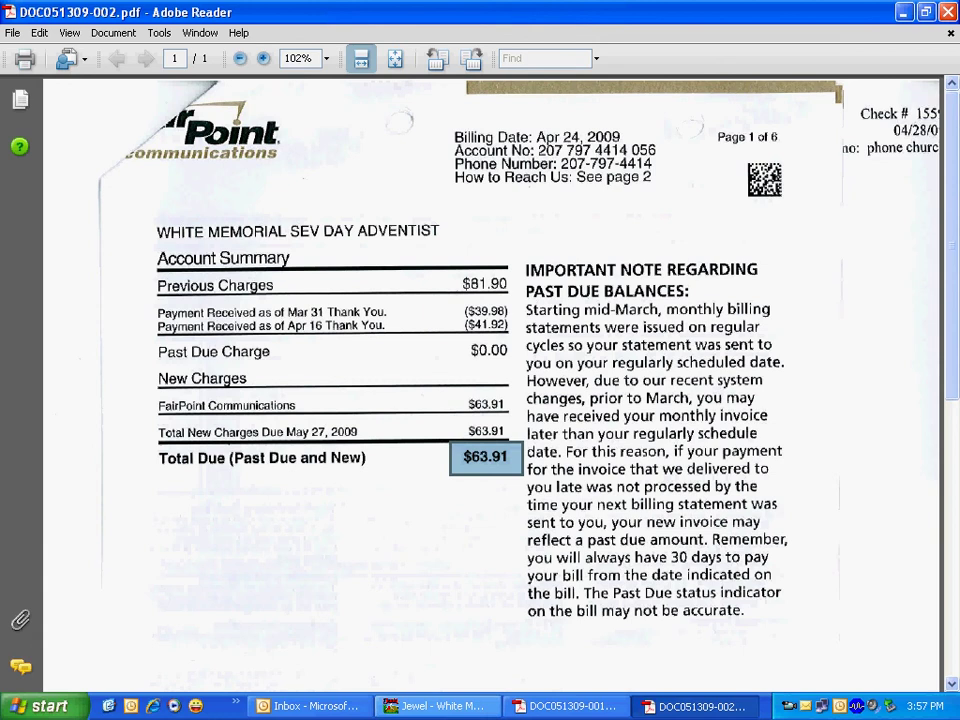
pyautogui.hotkey('alt', 'Tab')
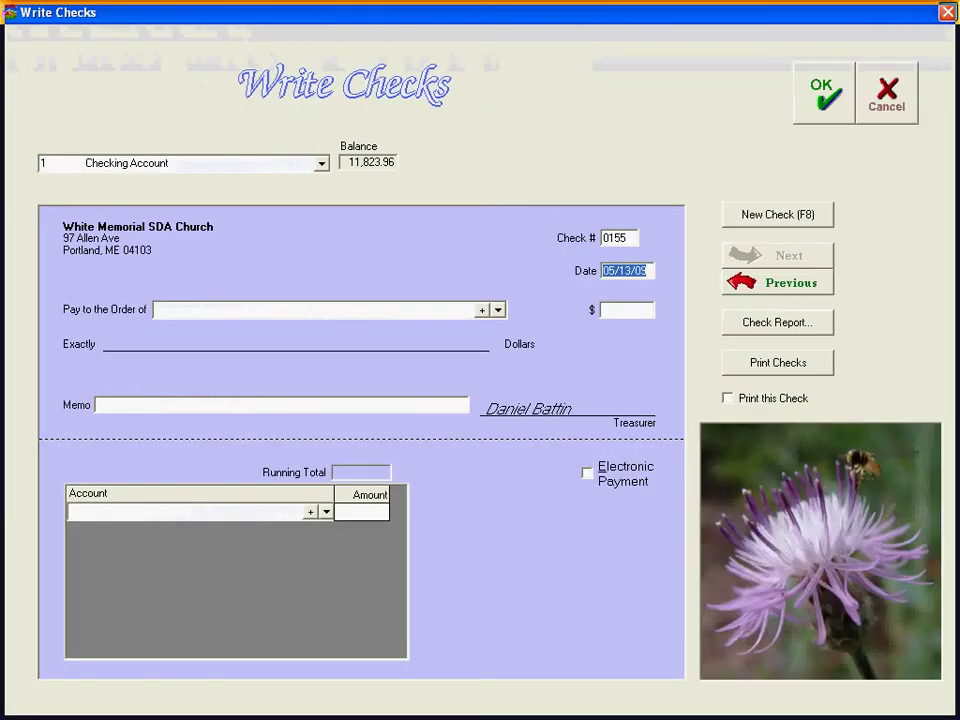
# Make the new check payable to Fairpoint Communications for 63.91
pyautogui.click(156, 309)
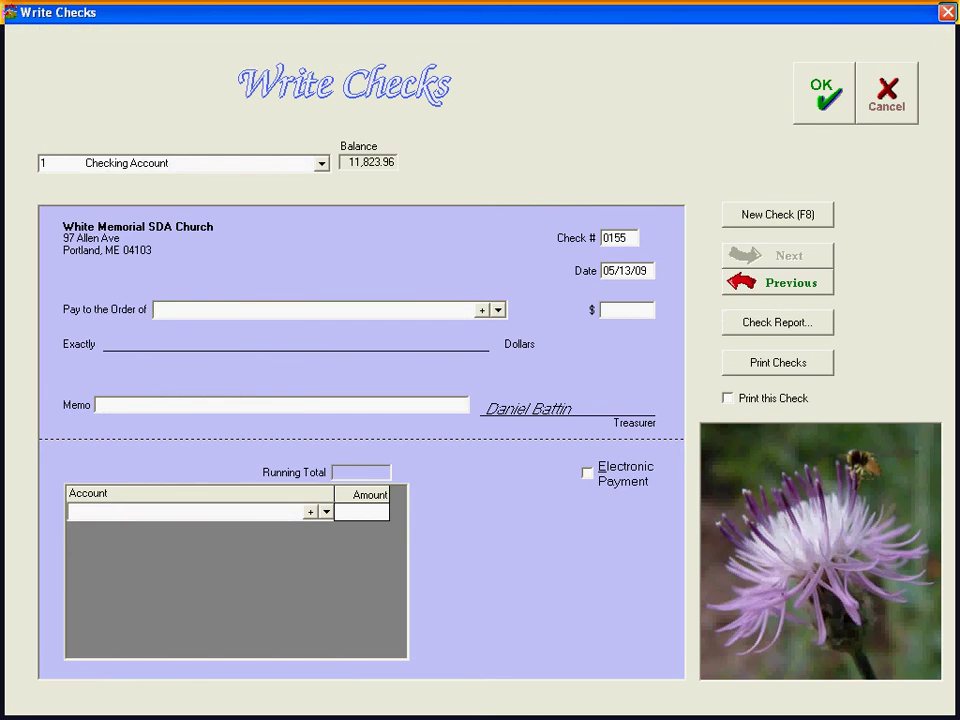
pyautogui.write('Fairpoint Communications')
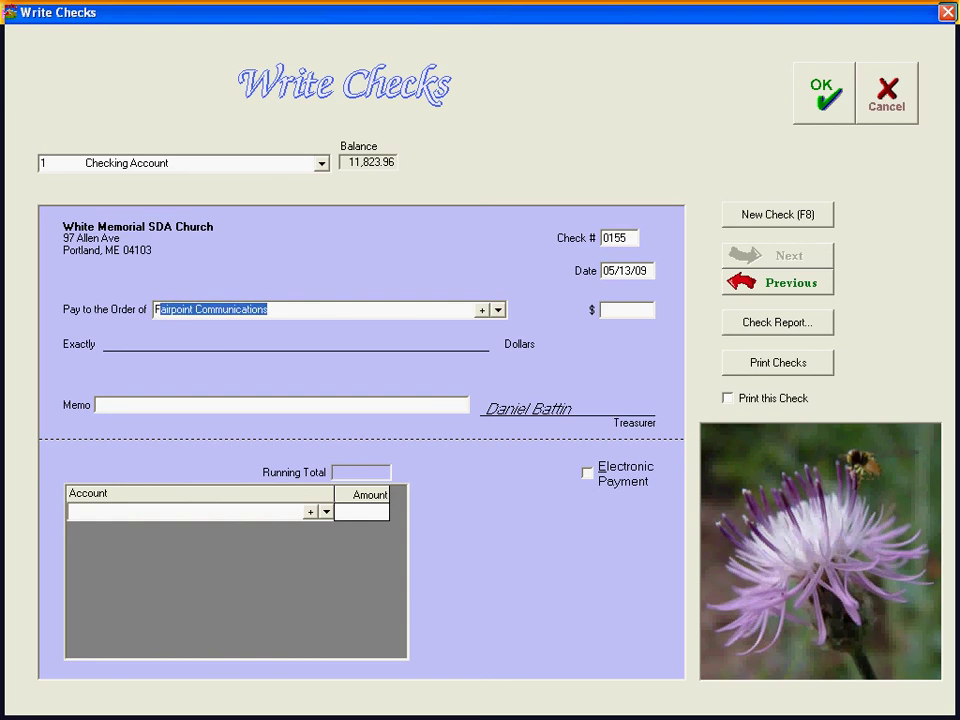
pyautogui.press('Tab')
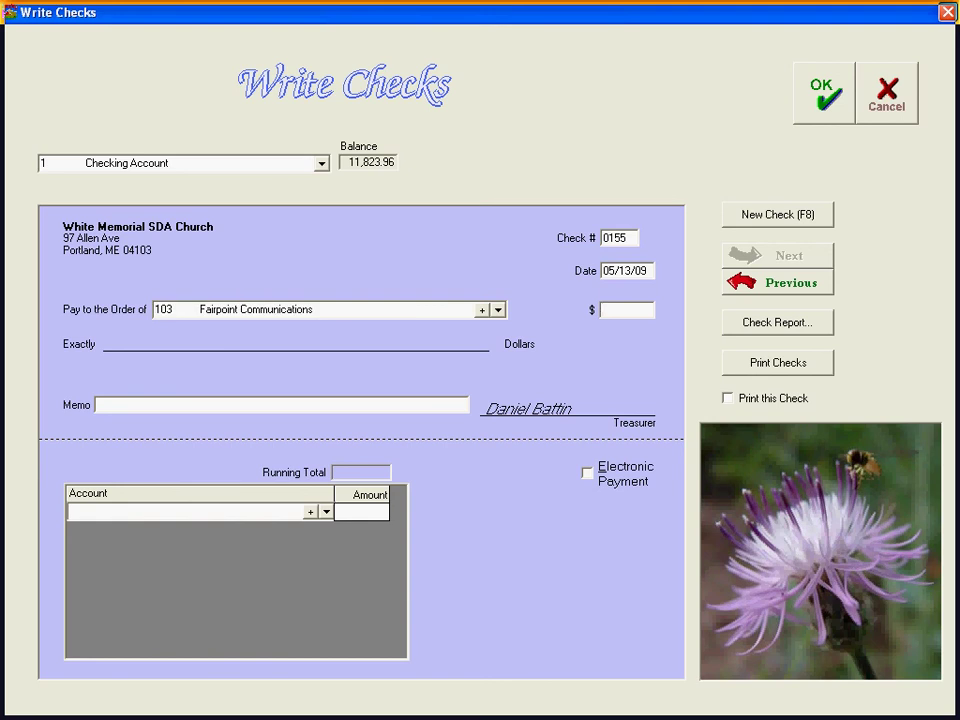
pyautogui.write('63.91')
pyautogui.press('Tab')
# Recheck the FairPoint bill in Adobe Reader and return to the check in Jewel
pyautogui.hotkey('alt', 'Tab')
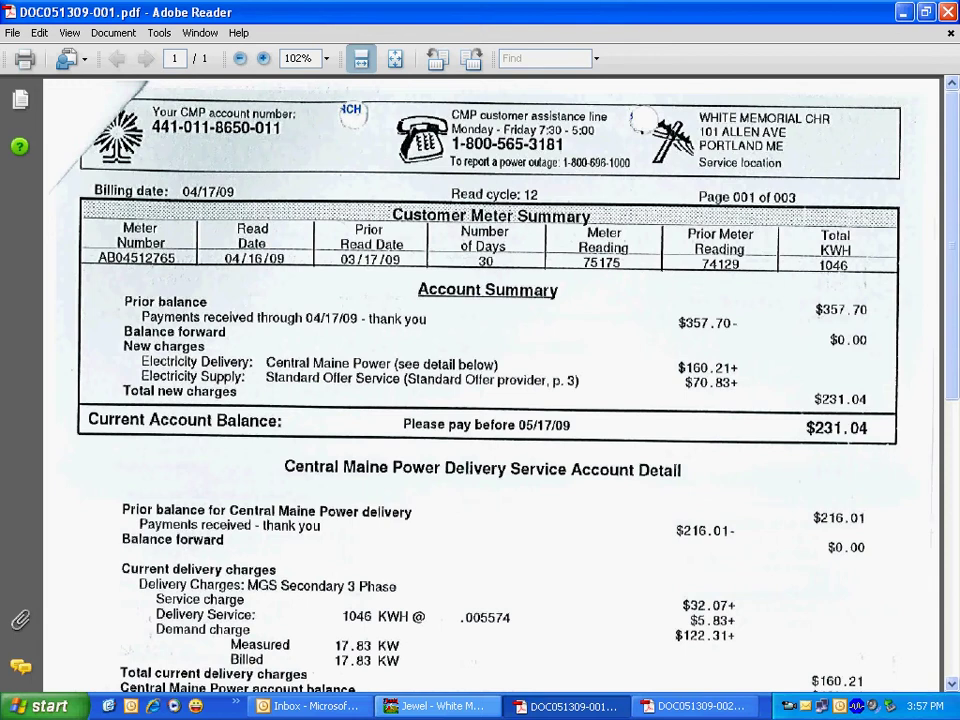
pyautogui.hotkey('alt', 'Tab')
pyautogui.hotkey('alt', 'Tab')
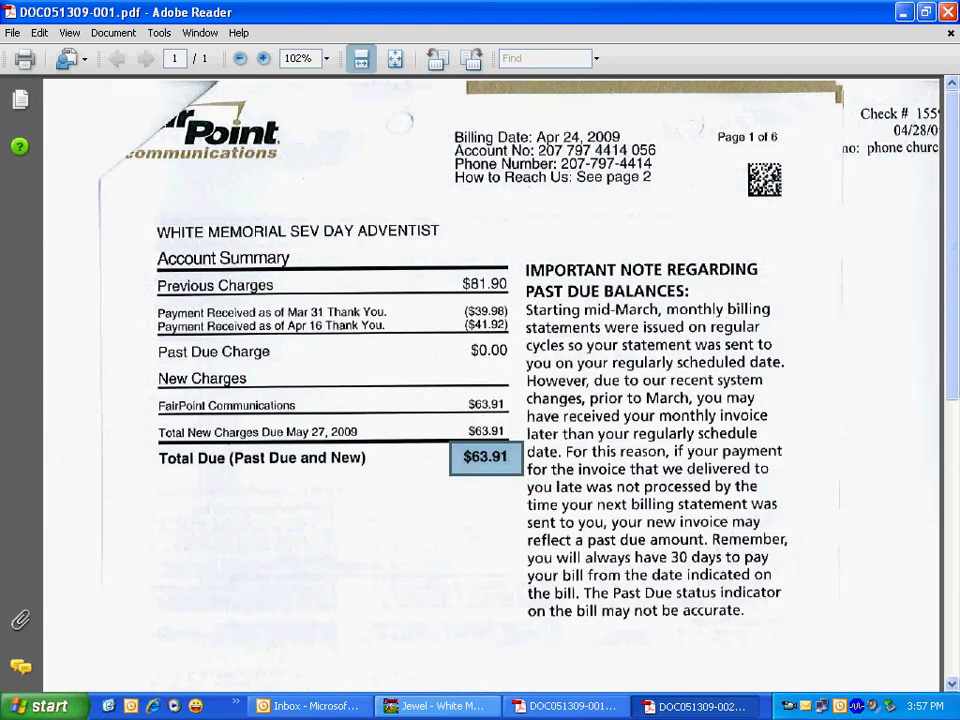
pyautogui.hotkey('alt', 'Tab')
pyautogui.hotkey('alt', 'Tab')
pyautogui.hotkey('alt', 'Tab')
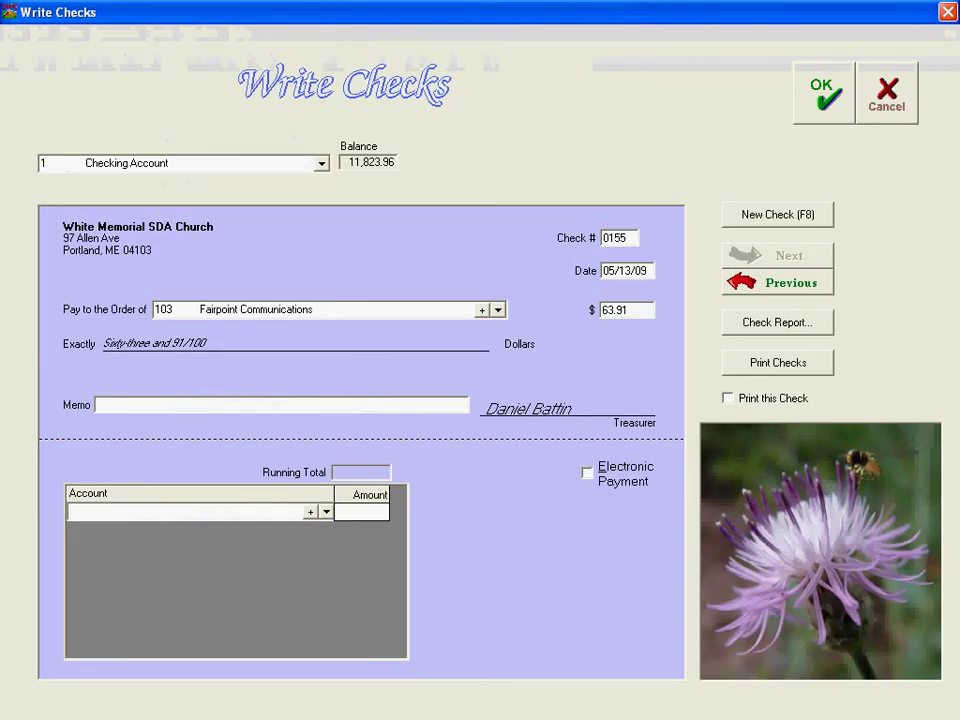
# Enter "telephone bill for church" as the Fairpoint check's memo
pyautogui.write('tele')
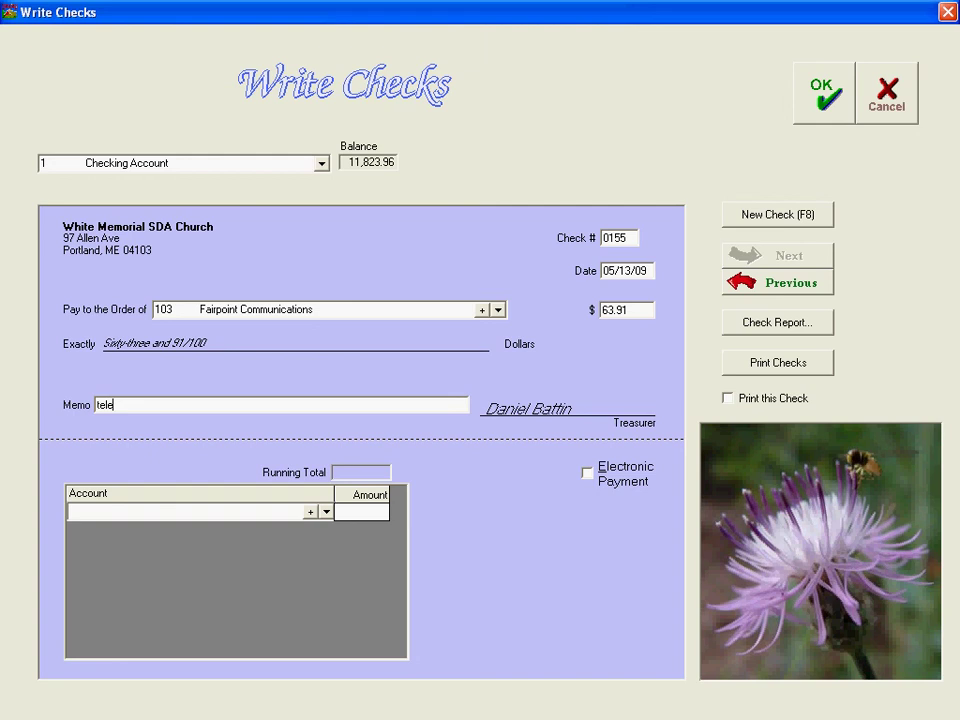
pyautogui.write('phone bill for church')
# Choose the Telephone - Church Expense subaccount under 708 Church Expense for the Fairpoint check's allocation line
pyautogui.click(70, 511)
pyautogui.write('708          CHURCH EXPENSE')
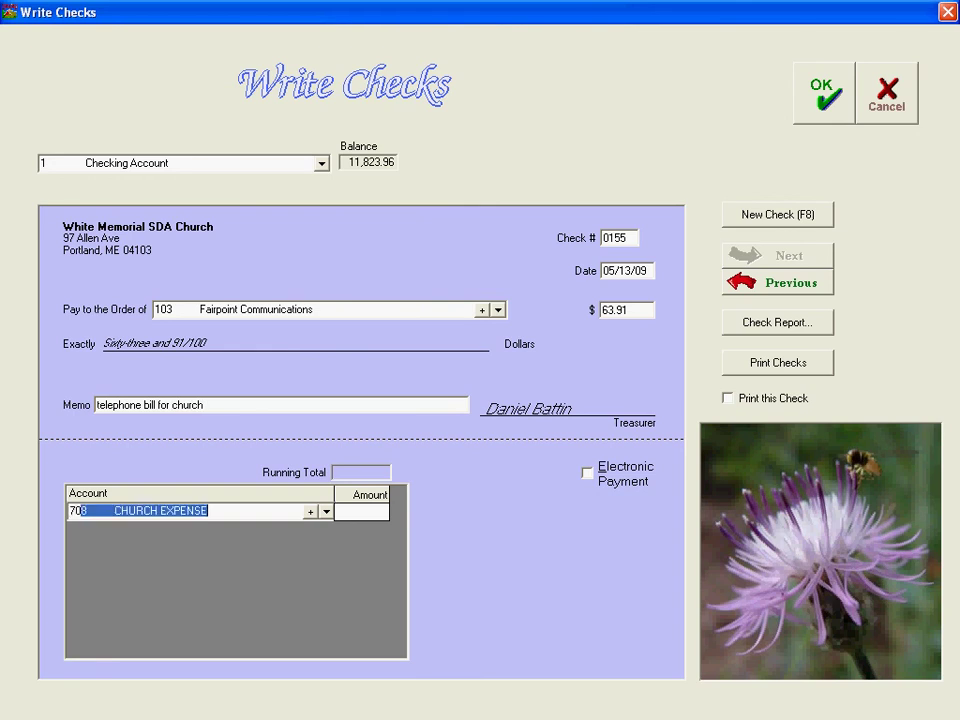
pyautogui.press('Tab')
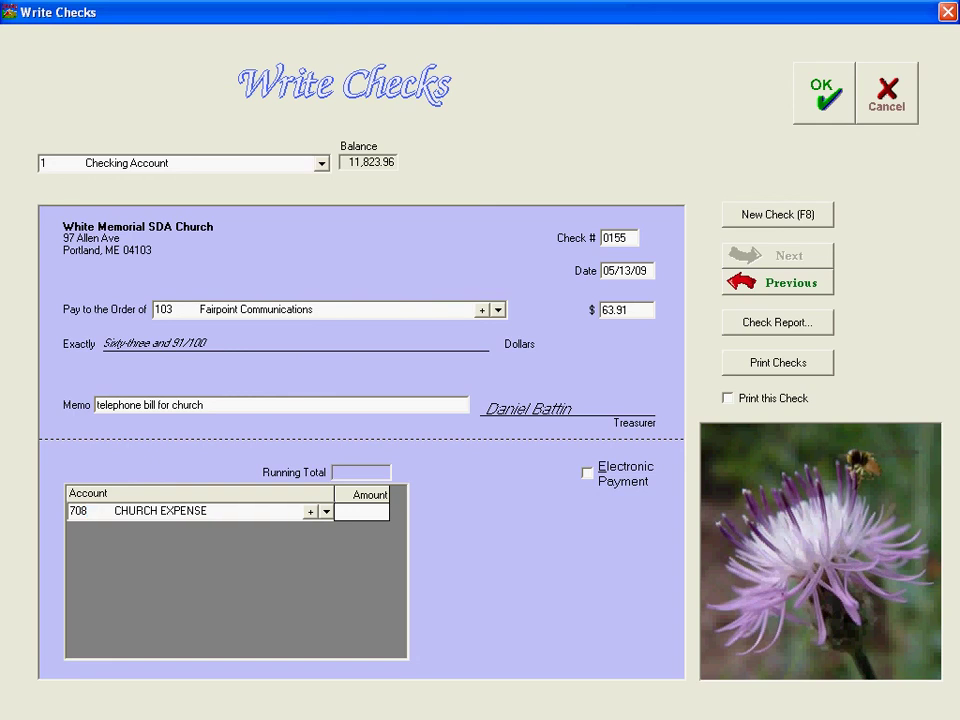
pyautogui.hotkey('shift', 'Tab')
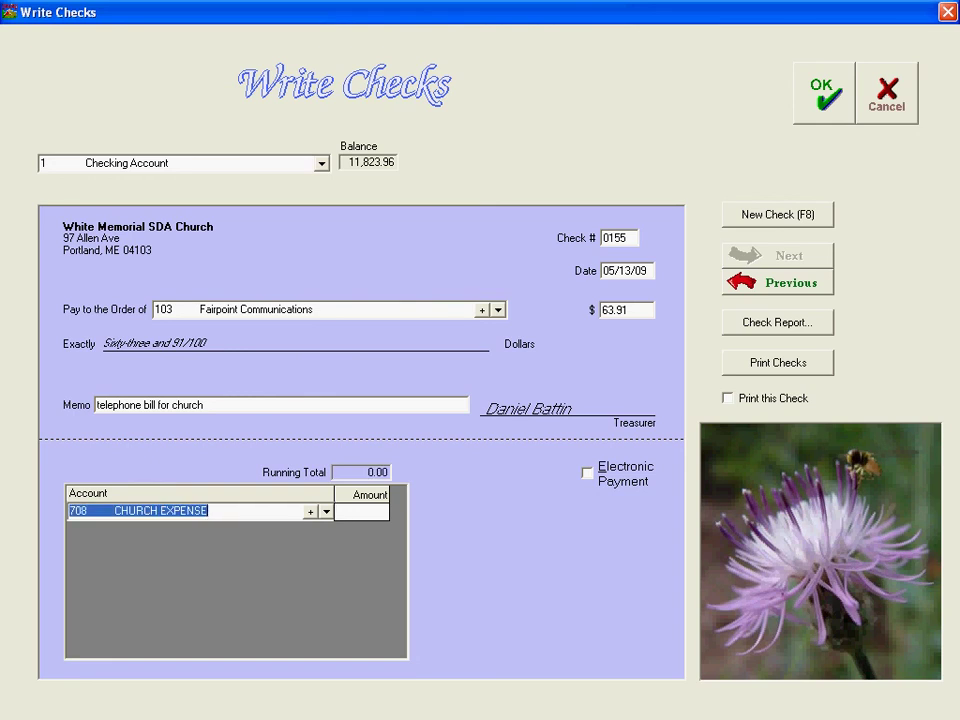
pyautogui.hotkey('alt', 'Down')
pyautogui.press('Down')
pyautogui.press('Down')
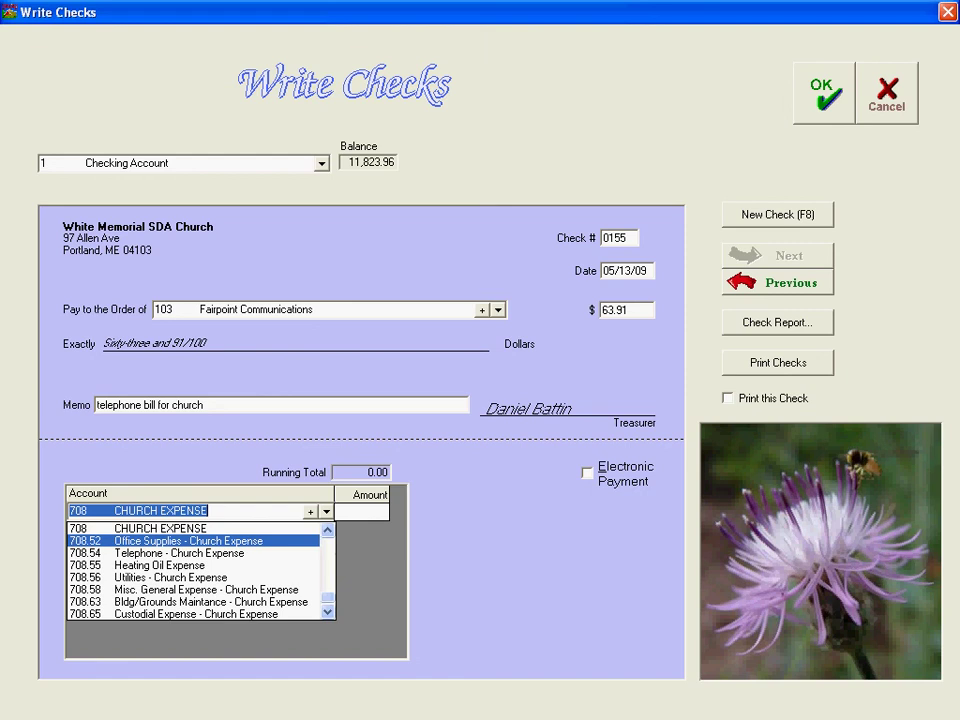
pyautogui.press('Return')
pyautogui.press('Tab')
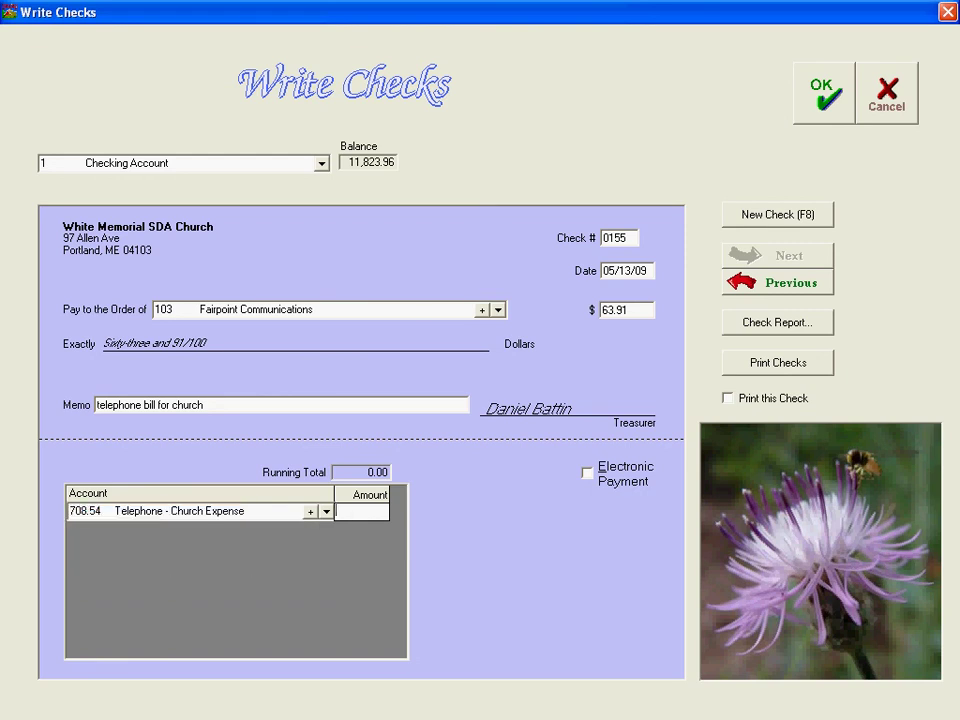
# Allocate 63.91 to the telephone line and save the check to finish check writing
pyautogui.write('63.91')
pyautogui.press('Tab')
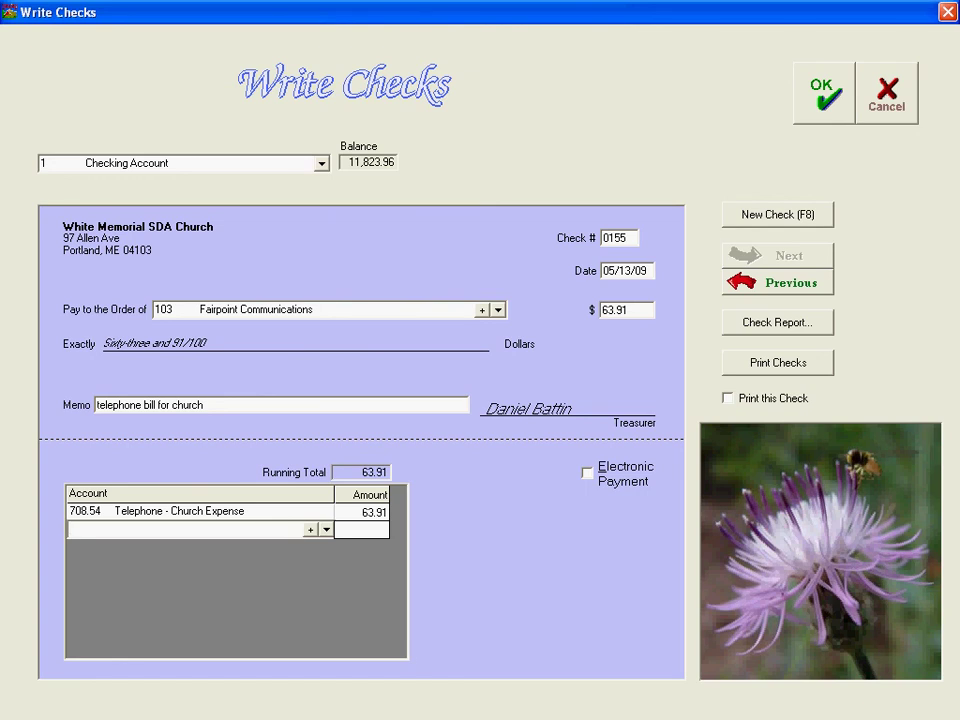
pyautogui.click(824, 93)
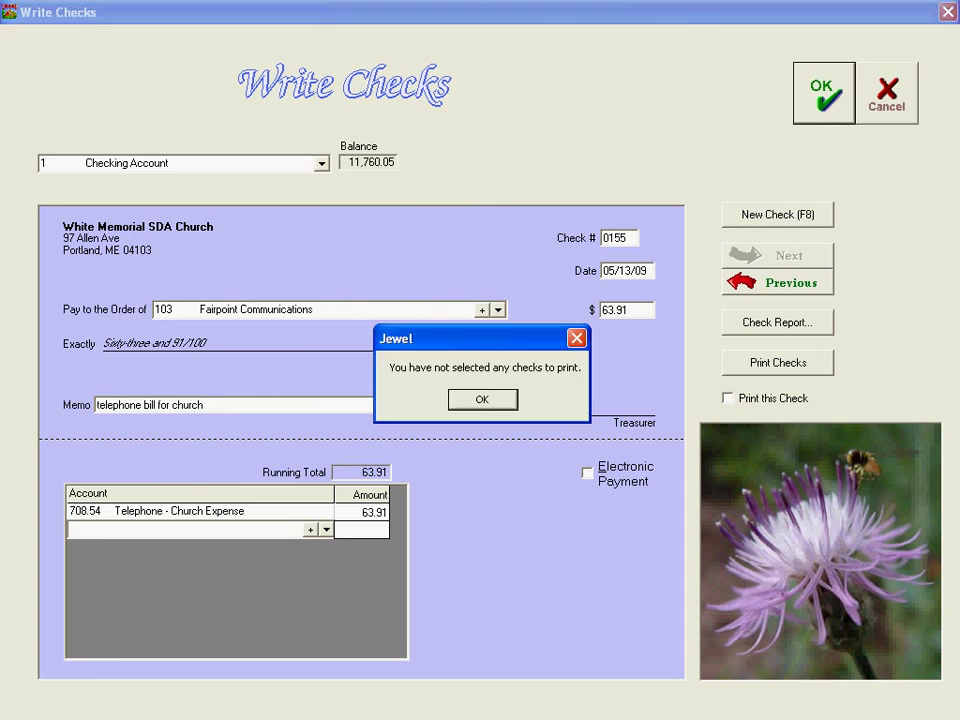